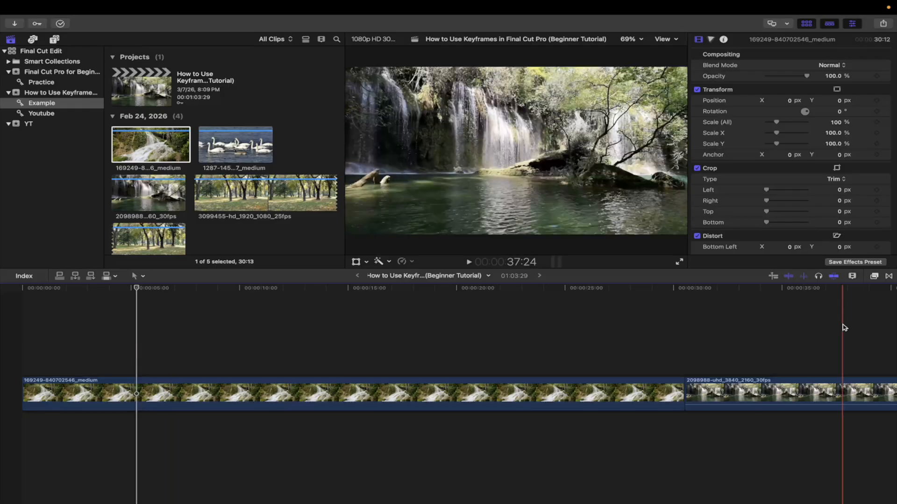
Step: Apply the Earthquake effect to the first waterfall clip and preview it from the start of the timeline
click(875, 276)
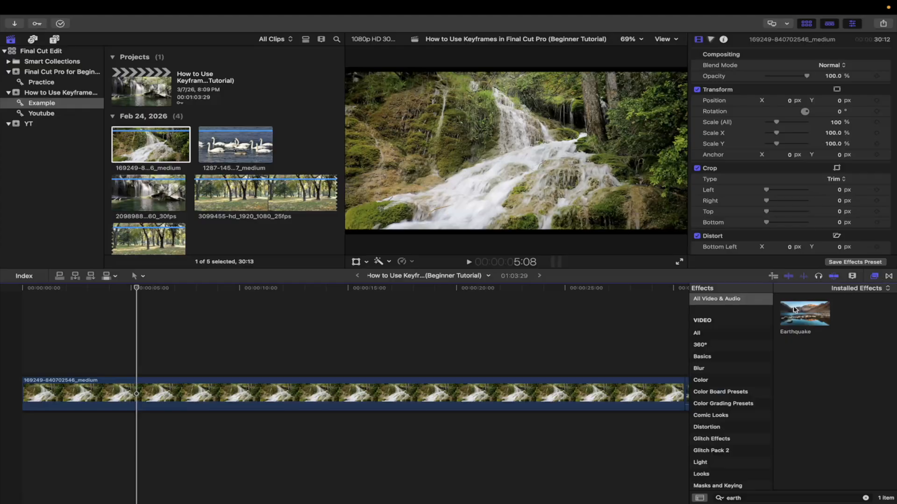
drag(794, 309, 324, 391)
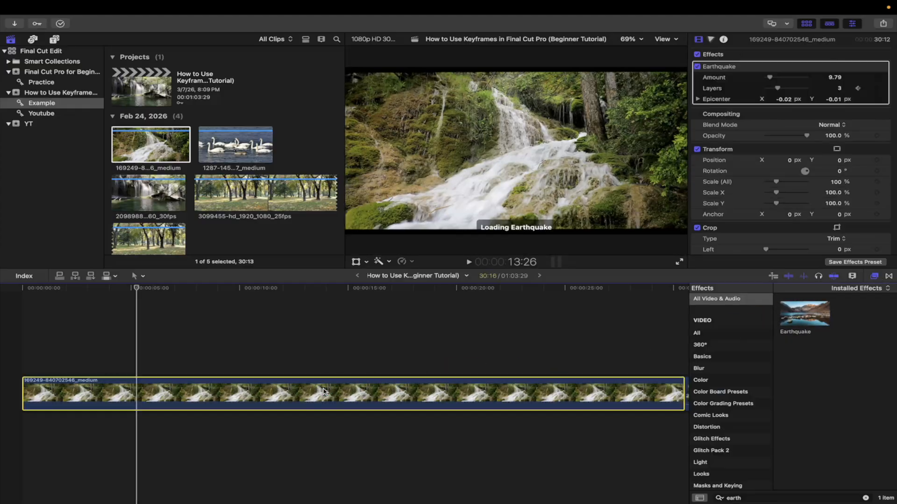
click(26, 343)
key(space)
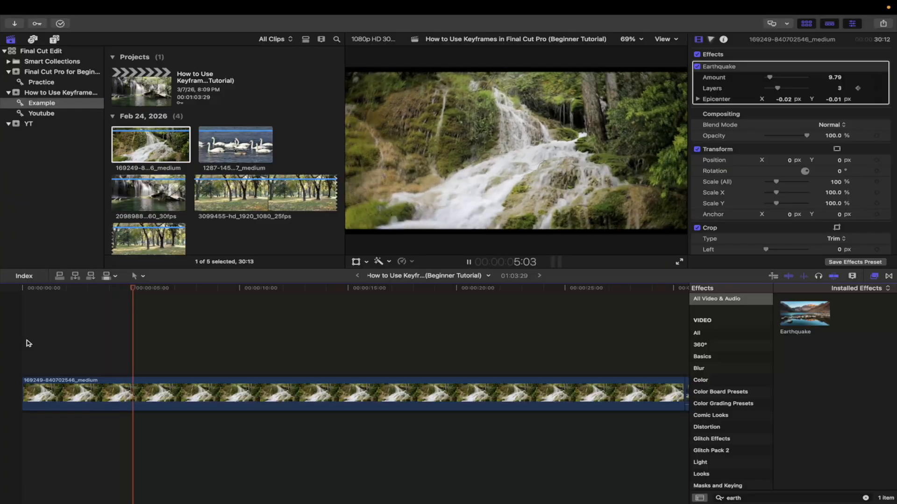
key(space)
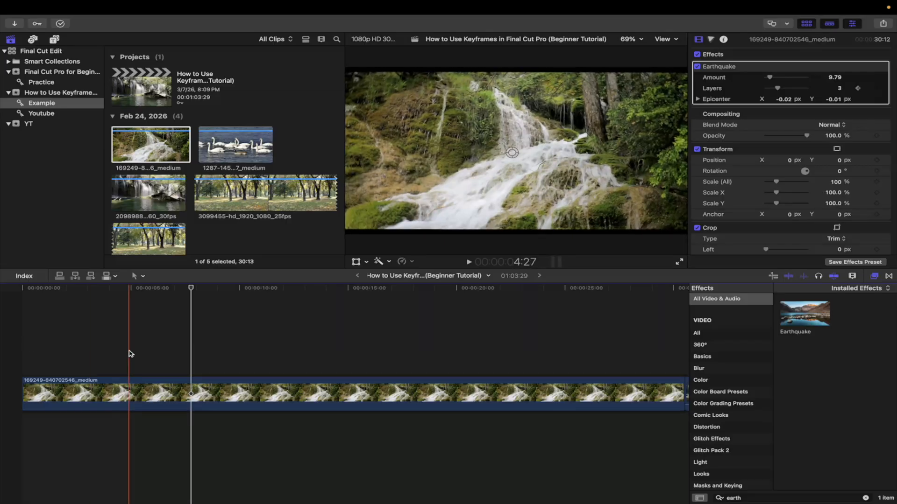
Step: Animate the first clip's Earthquake Amount with a keyframe of 0 at 4:28 and one of 16.5 at 8:26
click(130, 392)
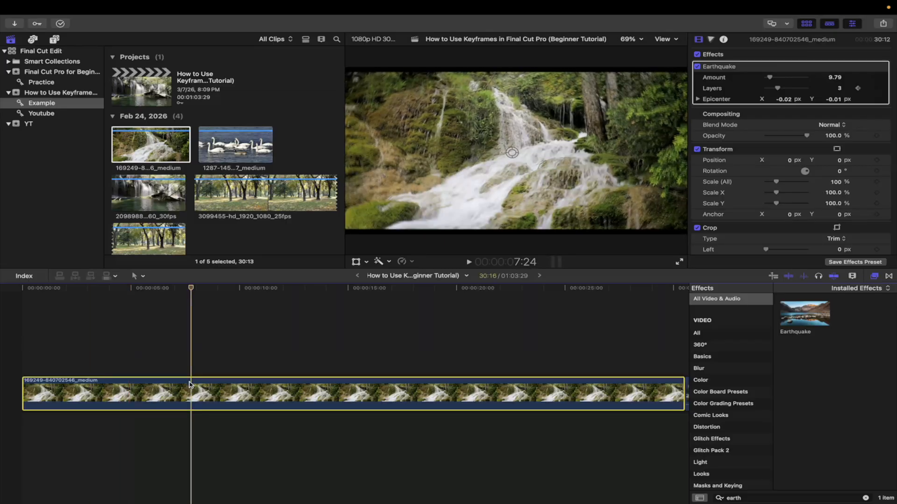
click(766, 69)
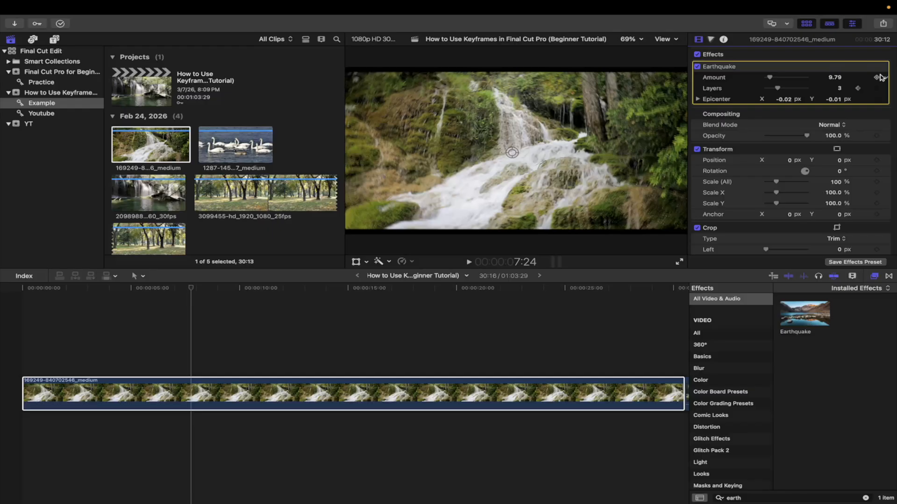
click(125, 344)
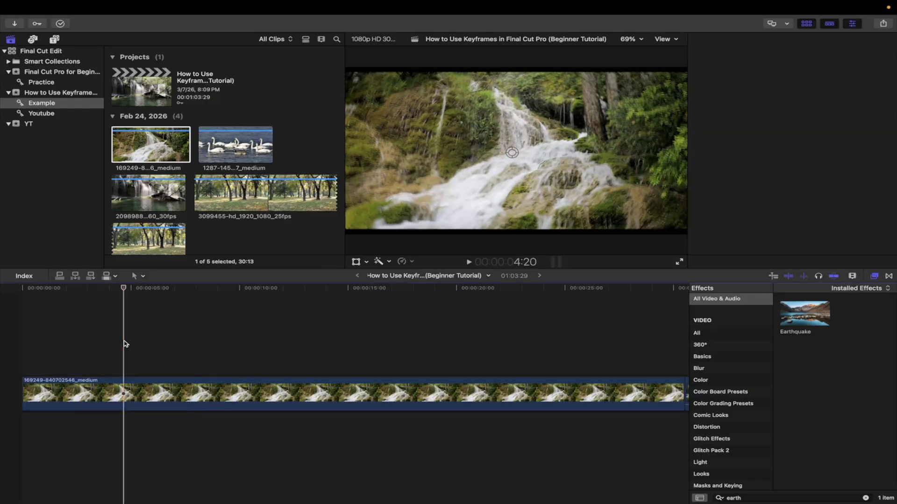
click(124, 381)
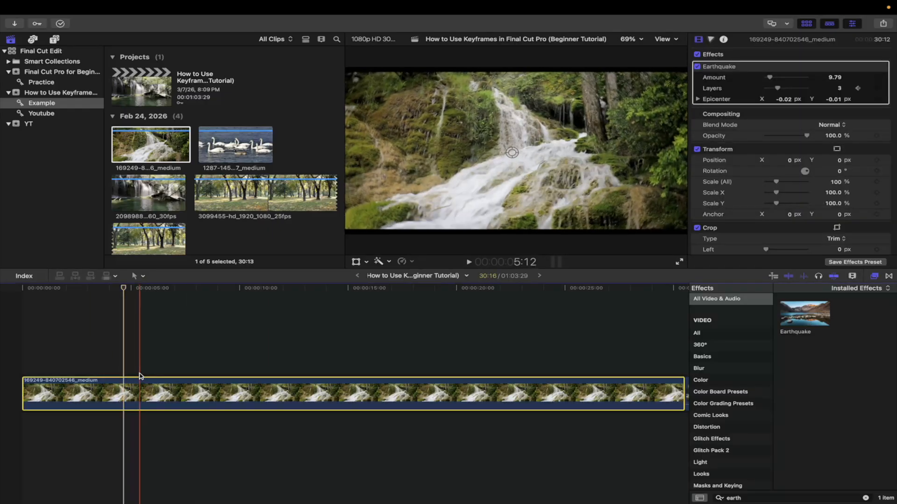
click(114, 370)
click(129, 373)
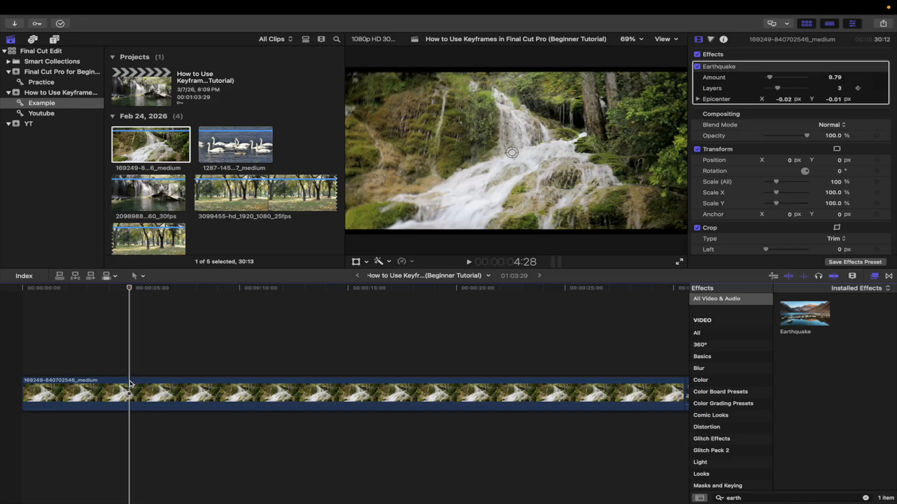
click(130, 384)
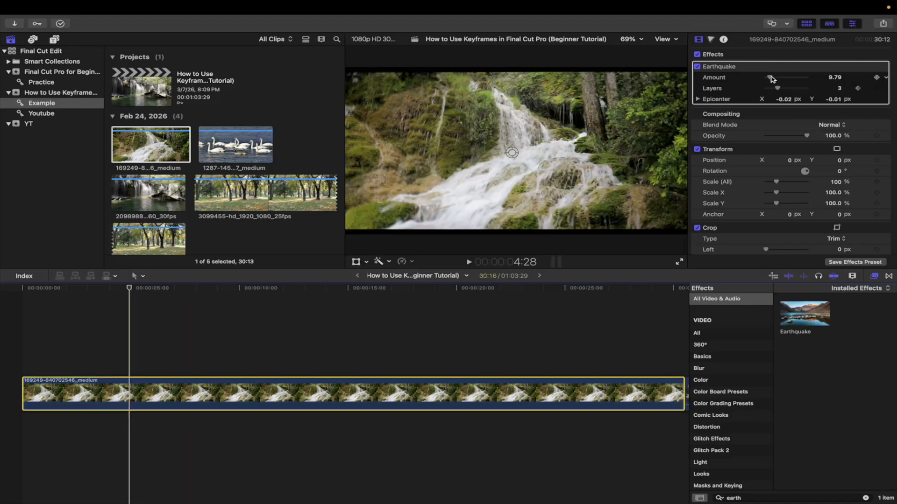
drag(770, 77, 763, 78)
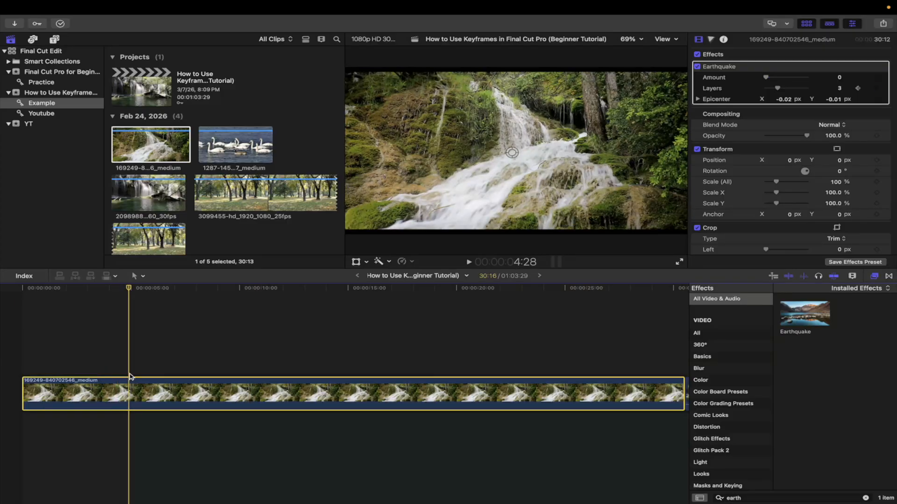
click(877, 79)
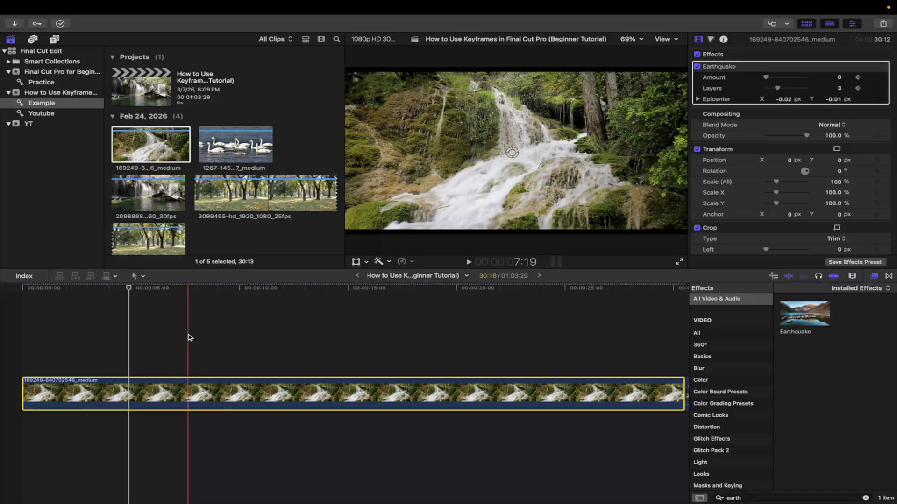
click(215, 341)
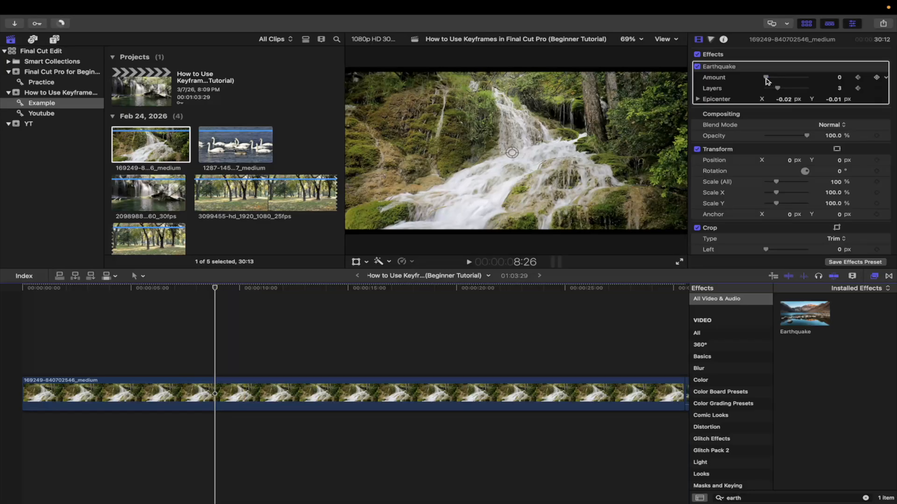
drag(767, 80, 773, 81)
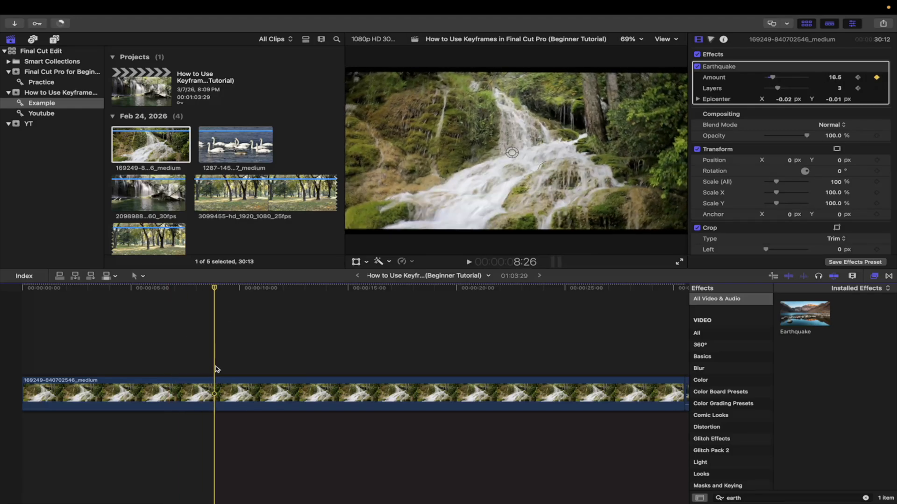
Step: Show the first clip's video animation in the timeline and place the playhead at the first Earthquake Amount keyframe
click(257, 393)
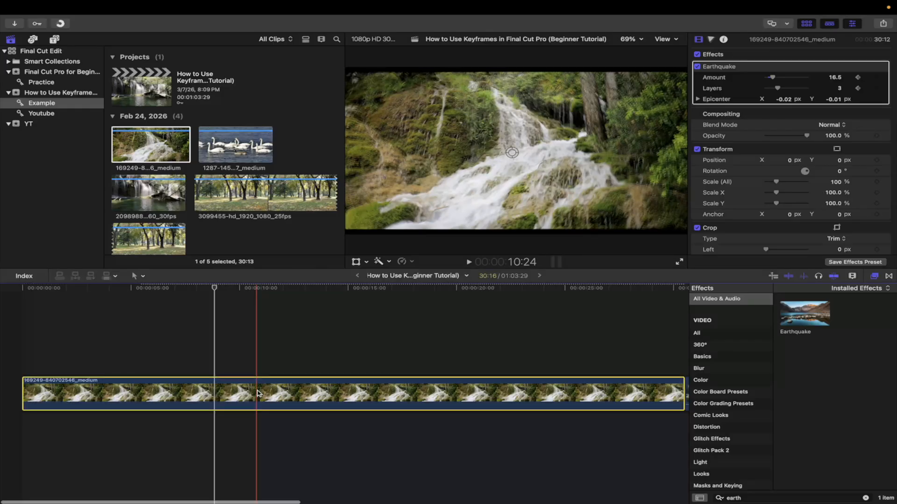
right_click(258, 394)
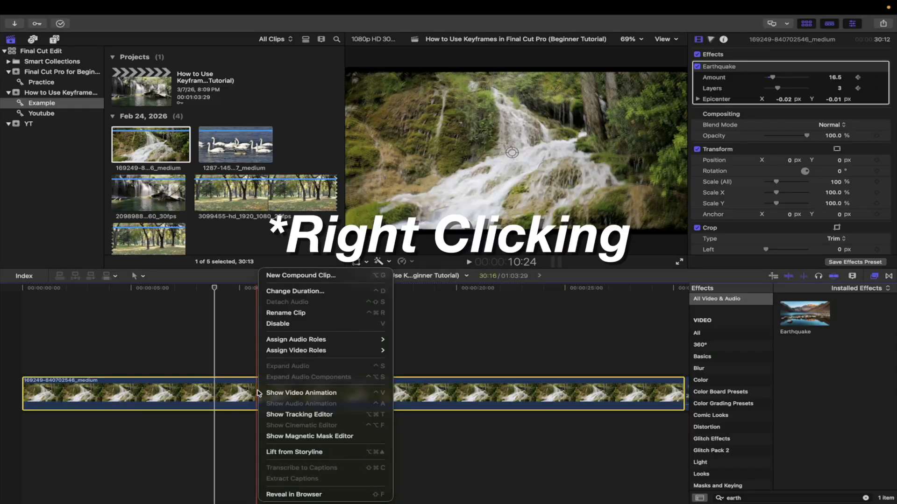
mouse_move(303, 344)
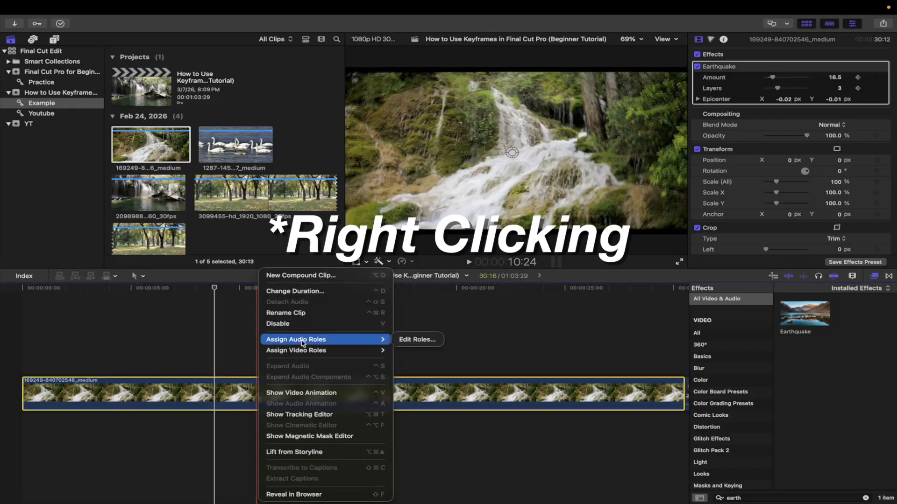
click(301, 393)
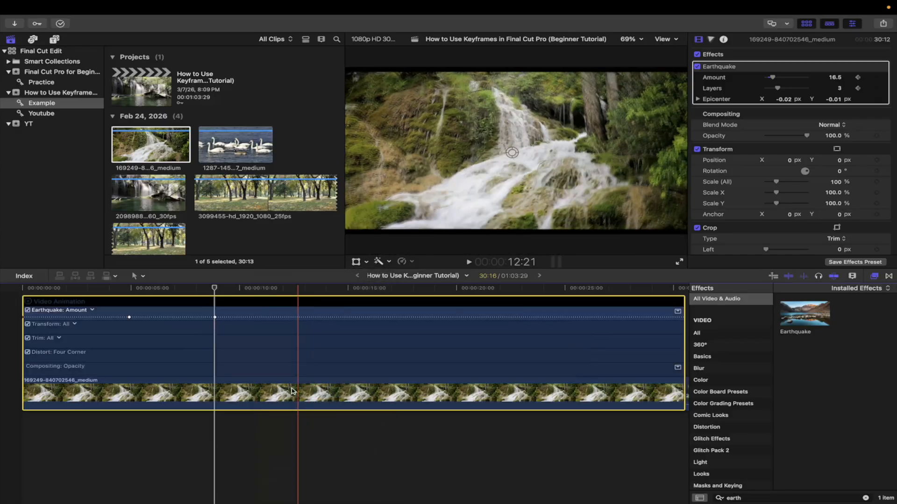
click(130, 290)
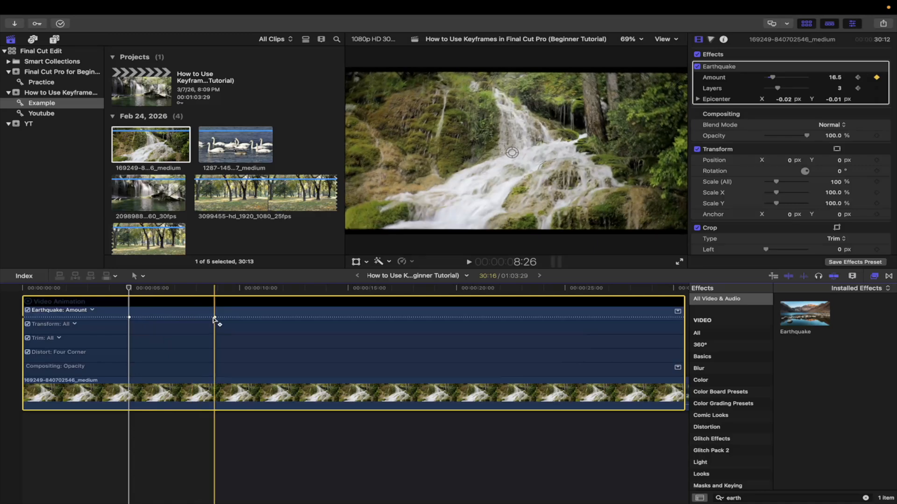
Step: Play the timeline from the start to preview the keyframed Earthquake Amount
scroll(144, 314, up, 2)
scroll(143, 314, right, 1)
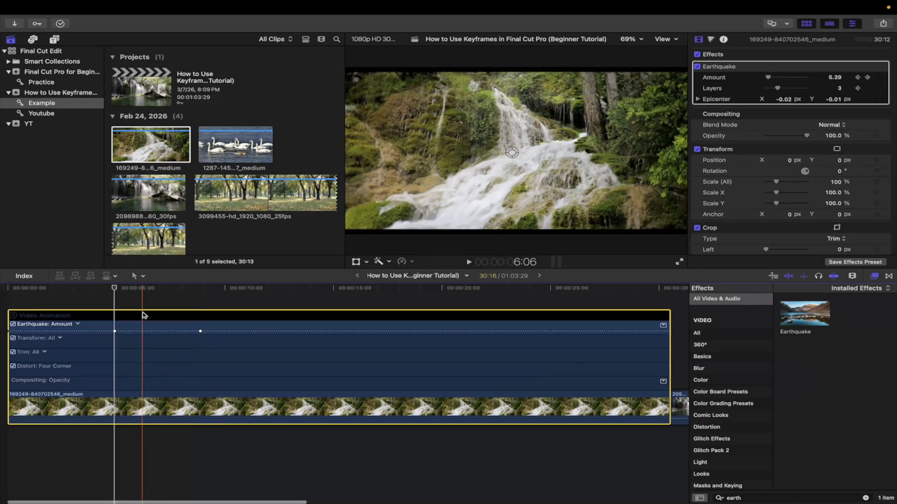
scroll(143, 314, left, 1)
click(28, 301)
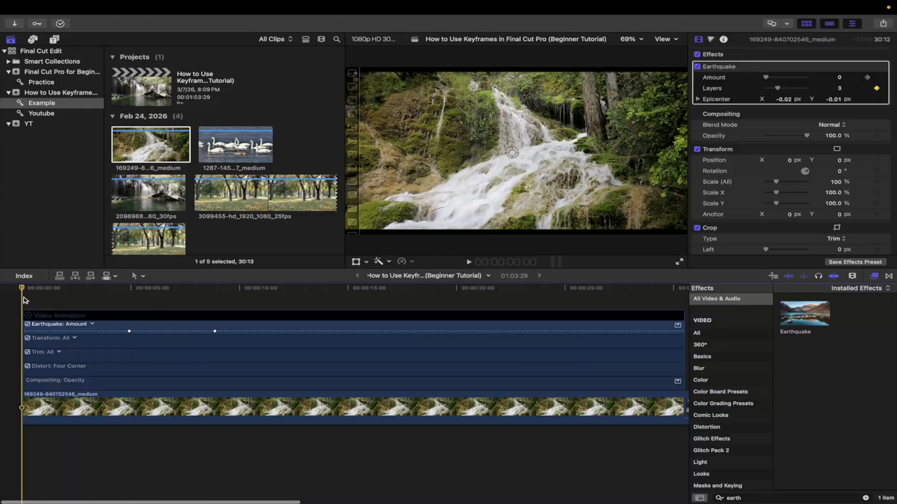
key(space)
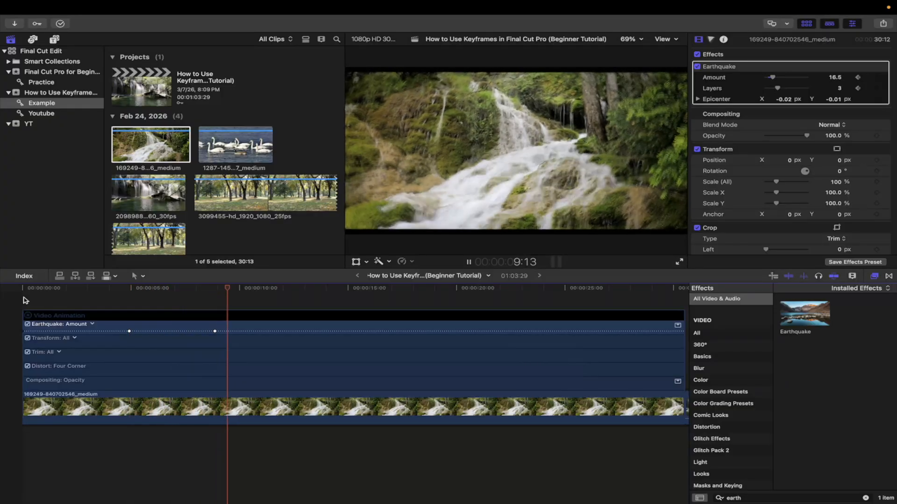
Step: Add an Earthquake Epicenter keyframe at 13:06 and set Epicenter X to -11 px at 16:08
click(309, 304)
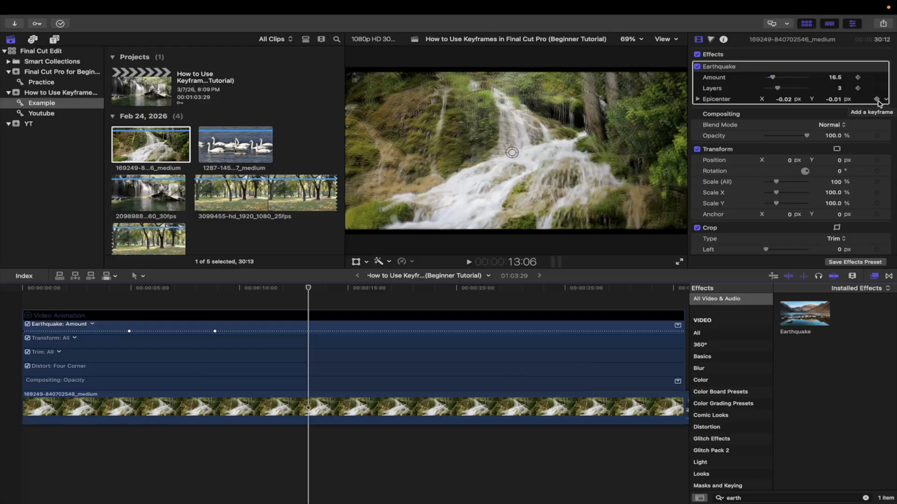
click(878, 101)
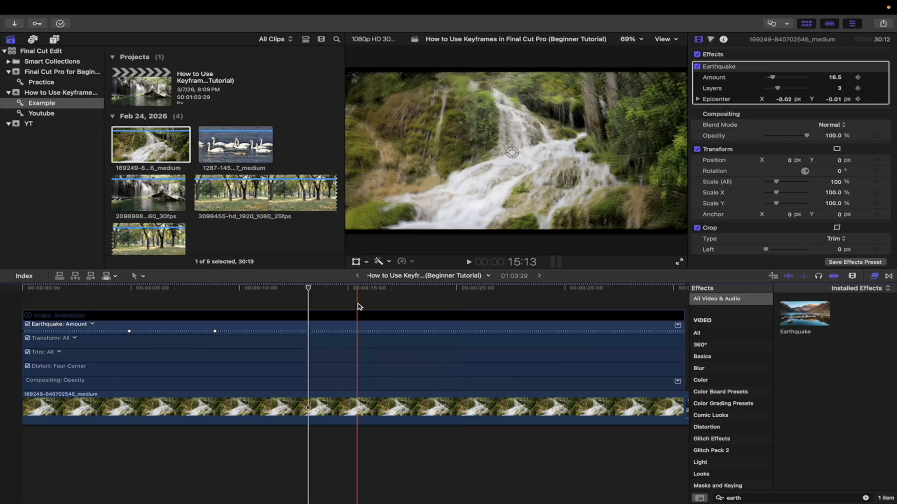
click(376, 301)
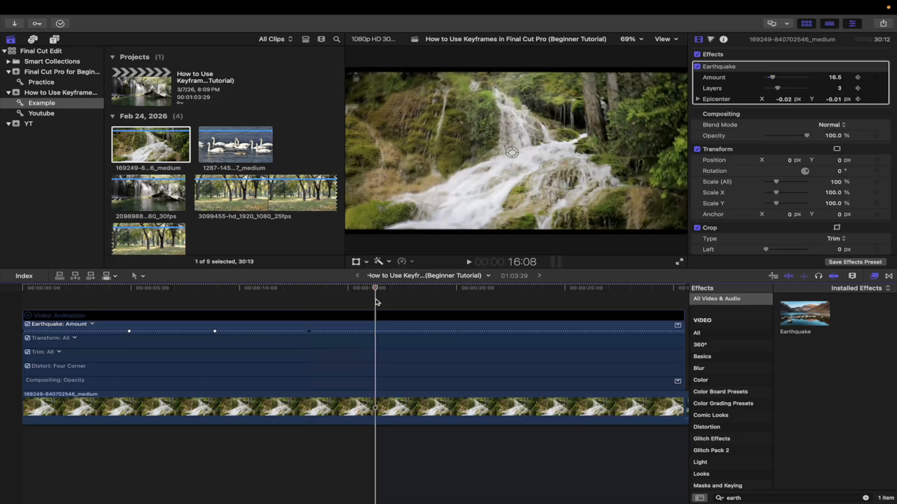
click(786, 101)
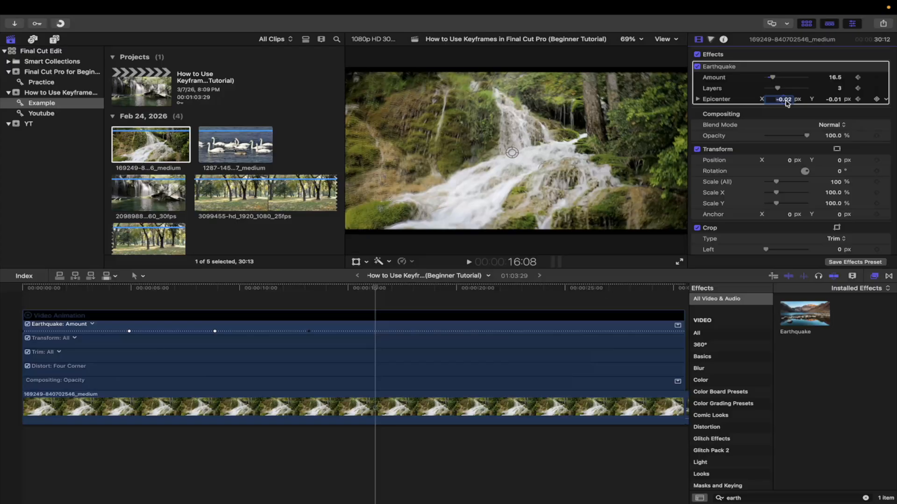
text(-11)
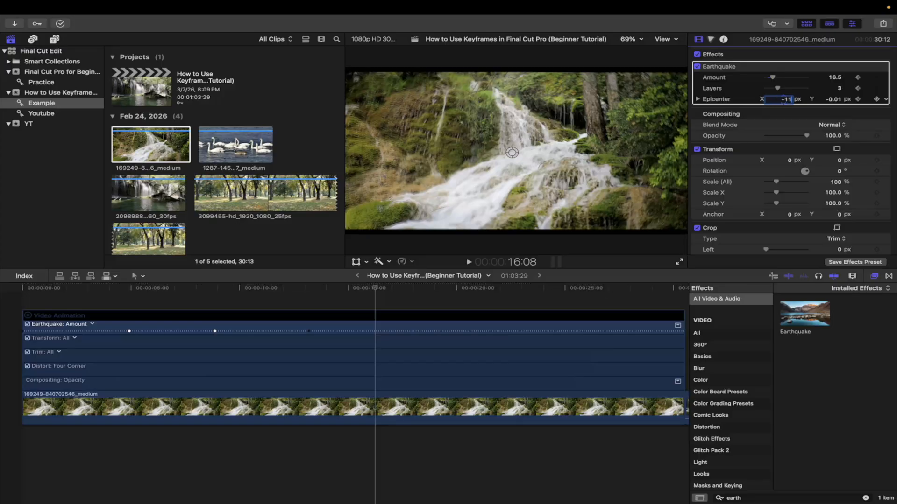
click(295, 333)
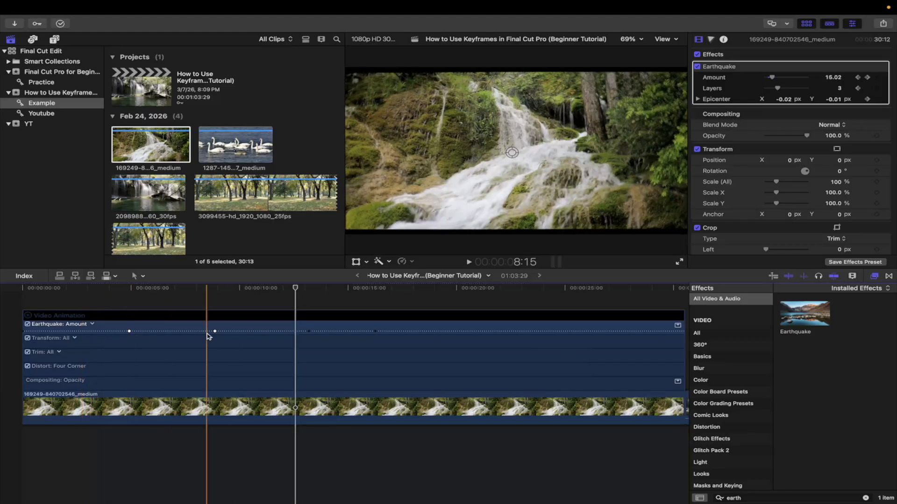
Step: Display the Earthquake Epicenter keyframes in the clip's video animation and preview the movement from 10:27
click(92, 325)
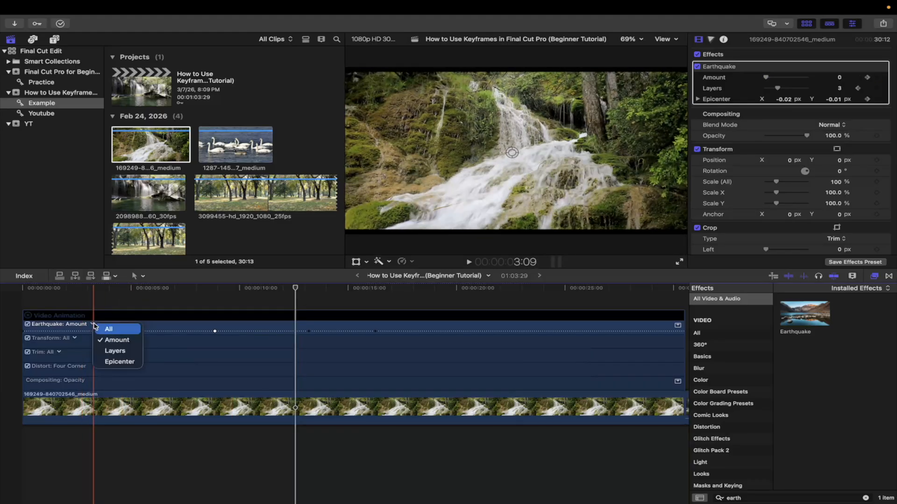
click(120, 363)
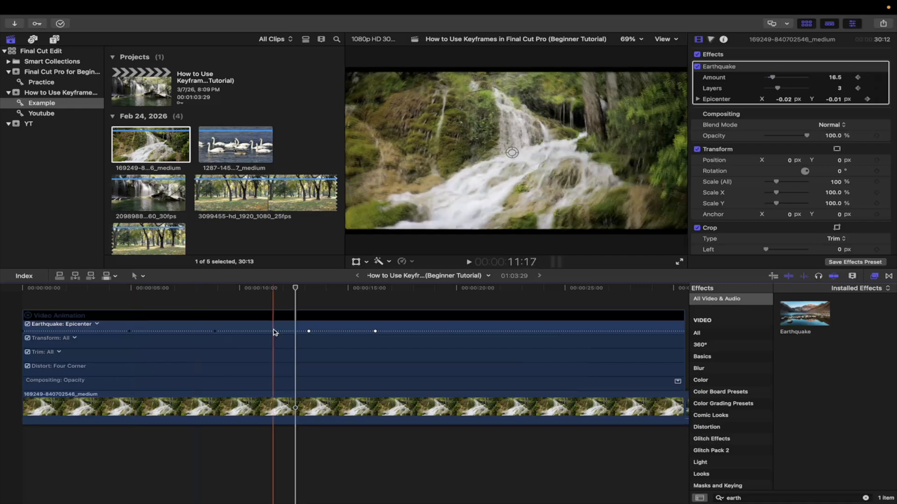
click(259, 303)
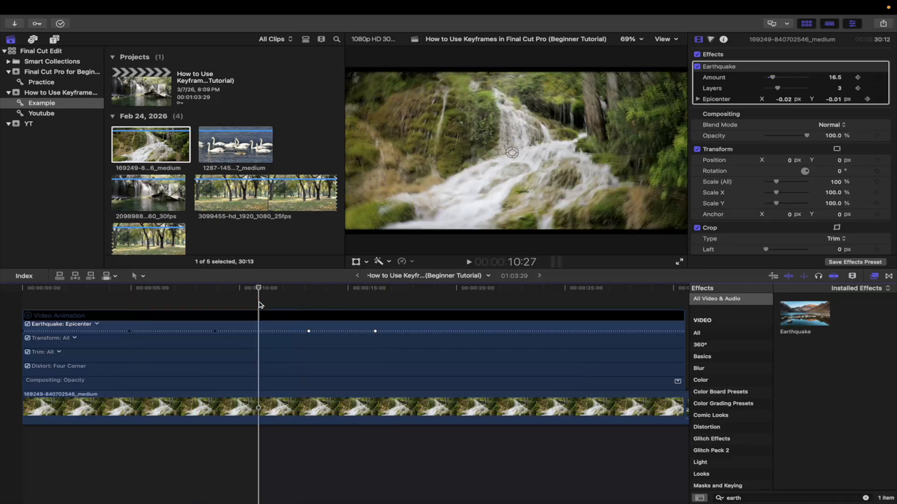
key(space)
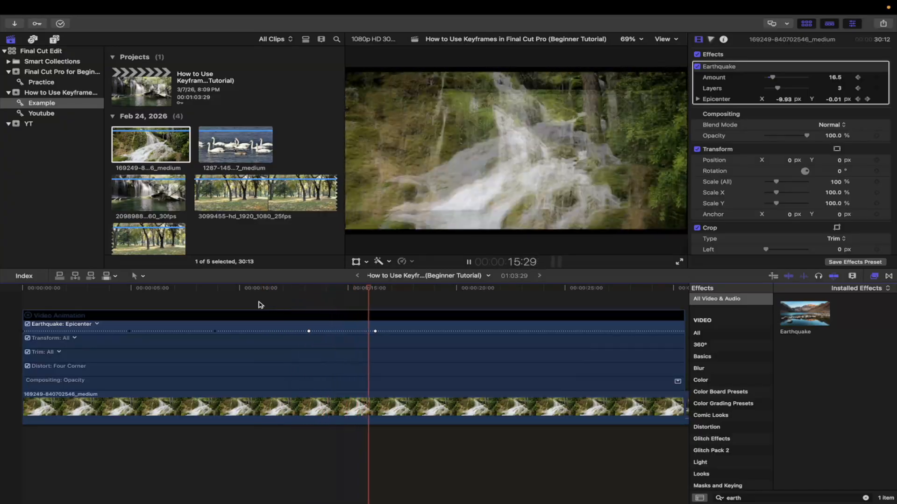
key(space)
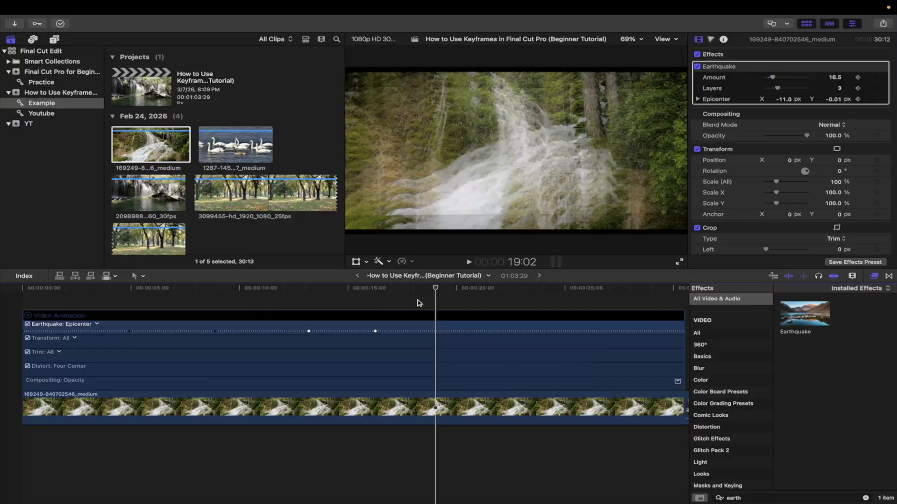
Step: Search the sound effects for "earth" and place Earthquake with Debris beneath the first waterfall clip at the timeline start
click(32, 41)
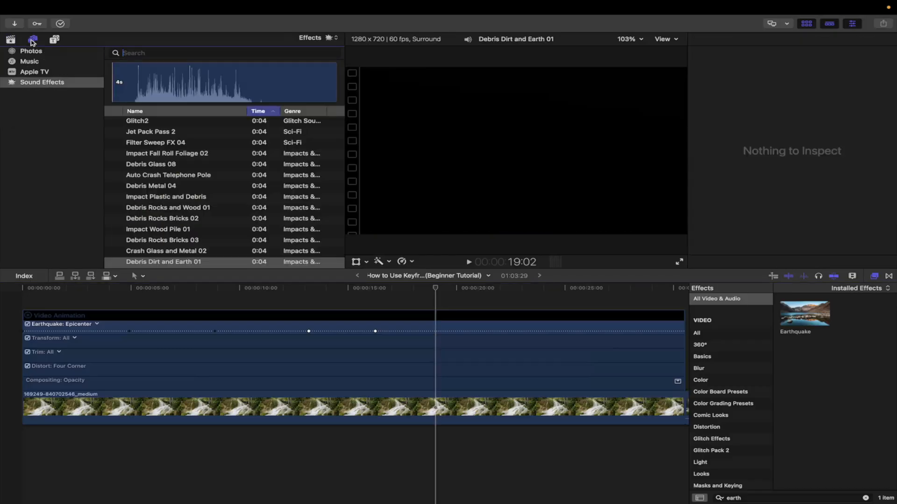
text(ea)
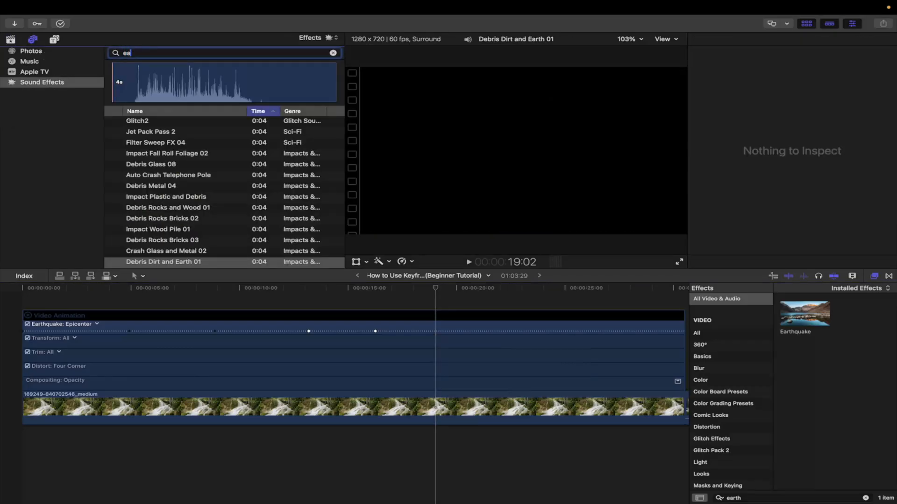
text(rth)
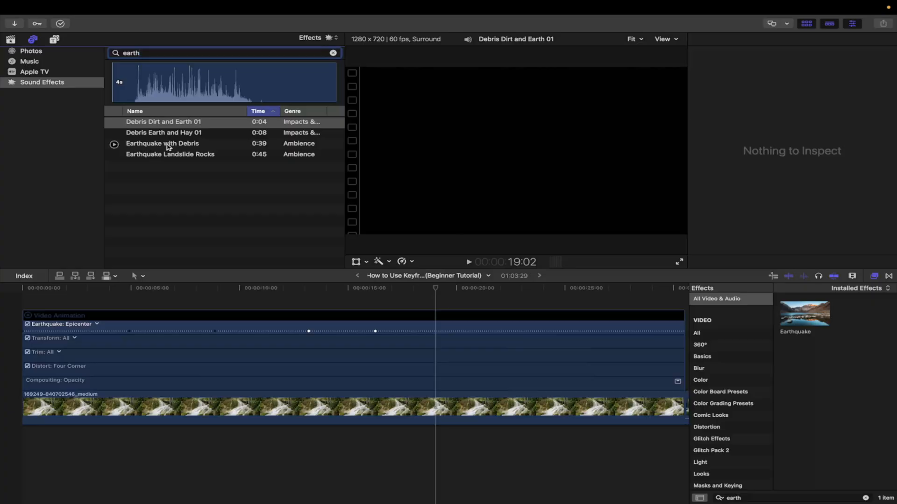
drag(168, 147, 14, 468)
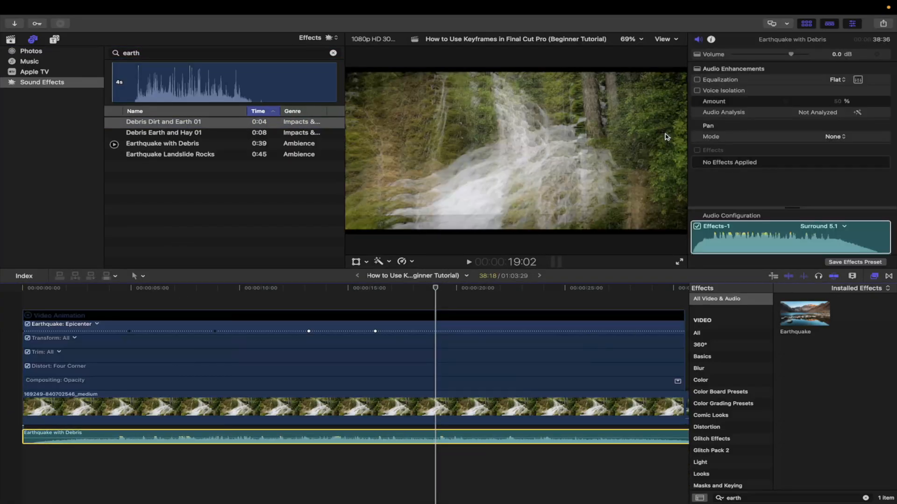
click(869, 238)
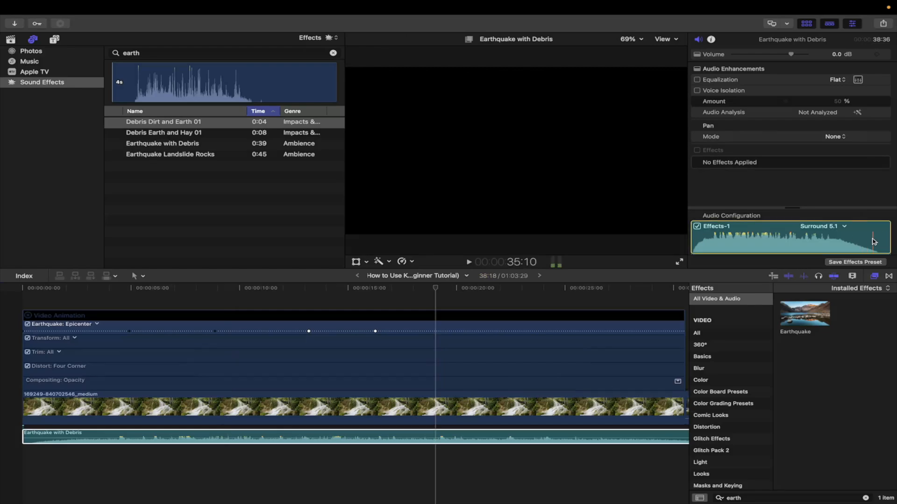
Step: Select the Earthquake with Debris audio in the timeline and add a volume keyframe to it at 2:13
click(150, 302)
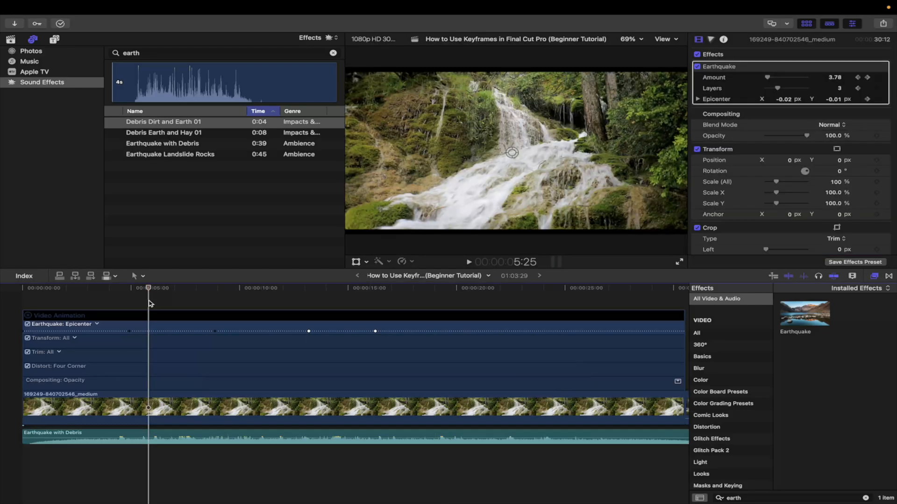
click(86, 303)
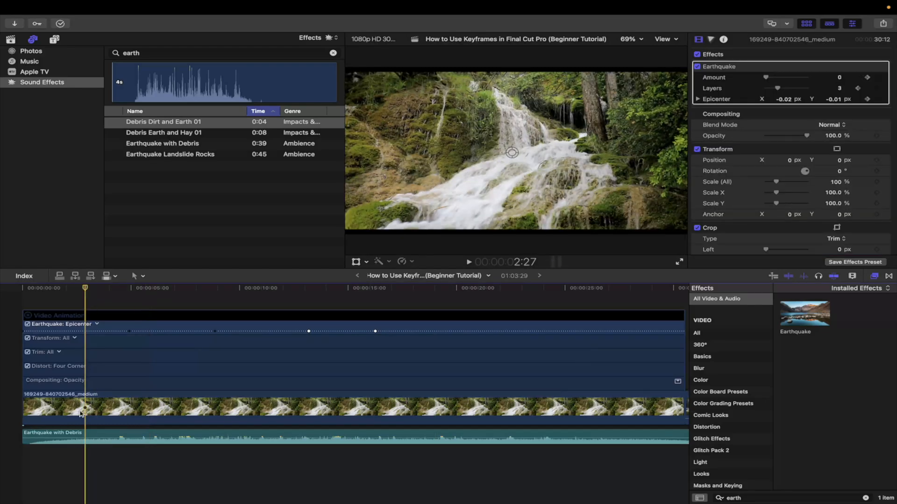
click(86, 437)
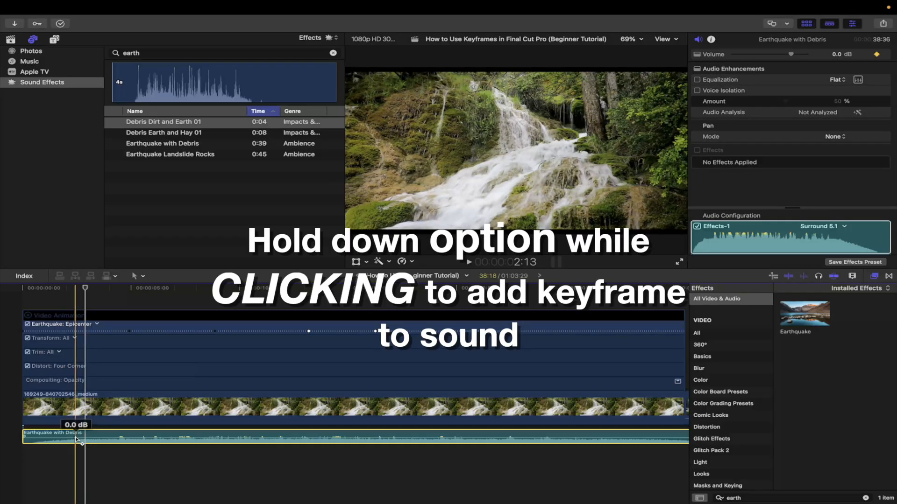
alt+click(77, 440)
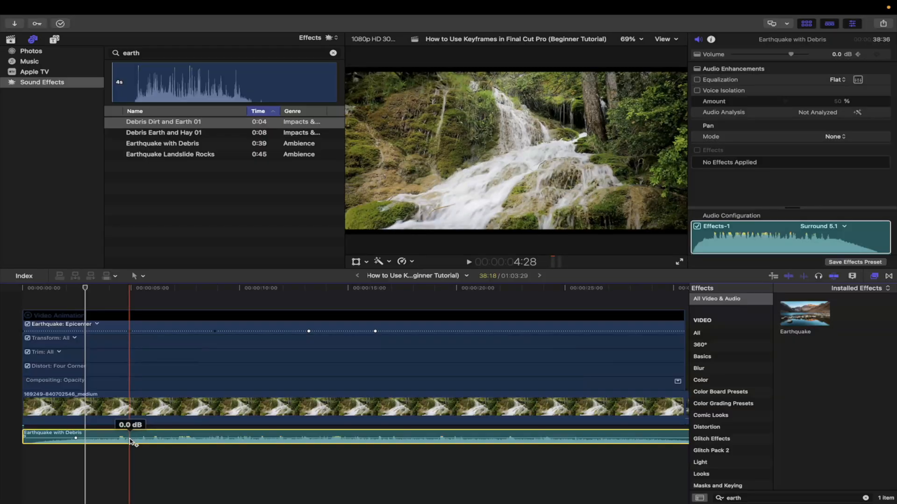
Step: Display the Earthquake Amount keyframes and add a second audio volume keyframe at 4:28, aligned with the first Amount keyframe
click(97, 324)
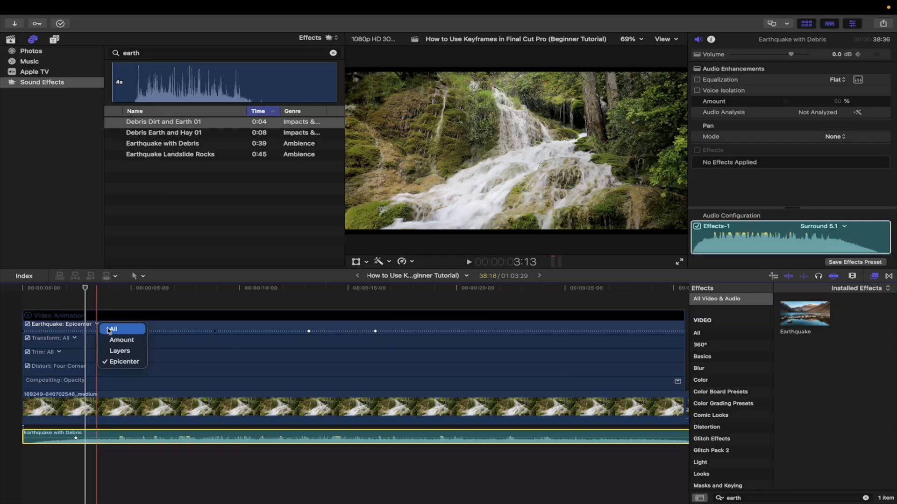
click(117, 340)
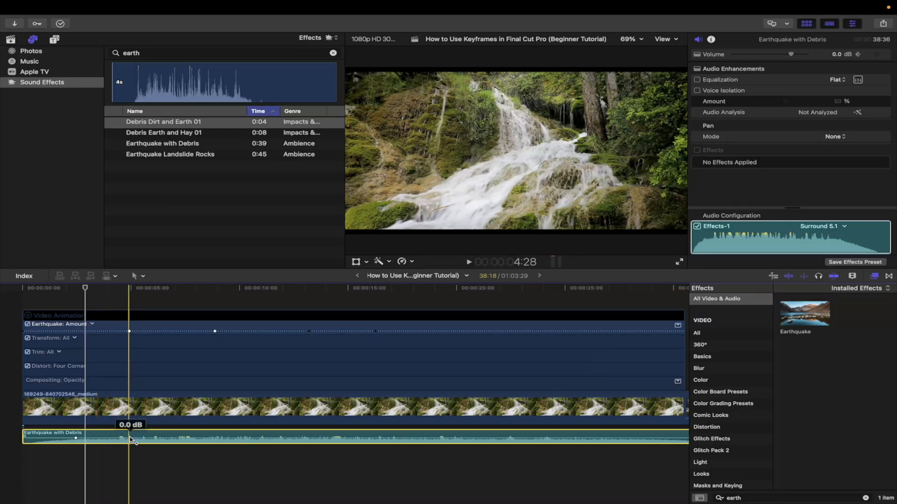
alt+click(130, 439)
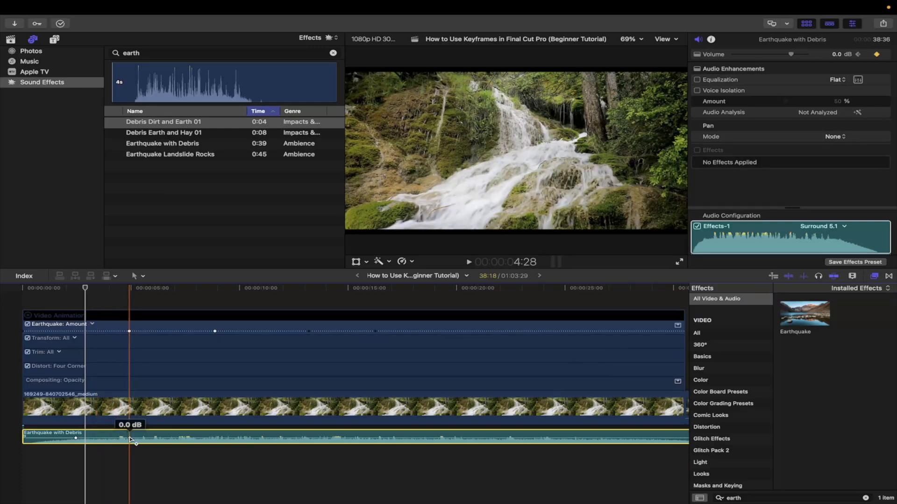
Step: Lower the Earthquake with Debris volume at its first keyframe to -∞ dB and preview the fade-in from the timeline start
click(54, 438)
drag(54, 438, 53, 444)
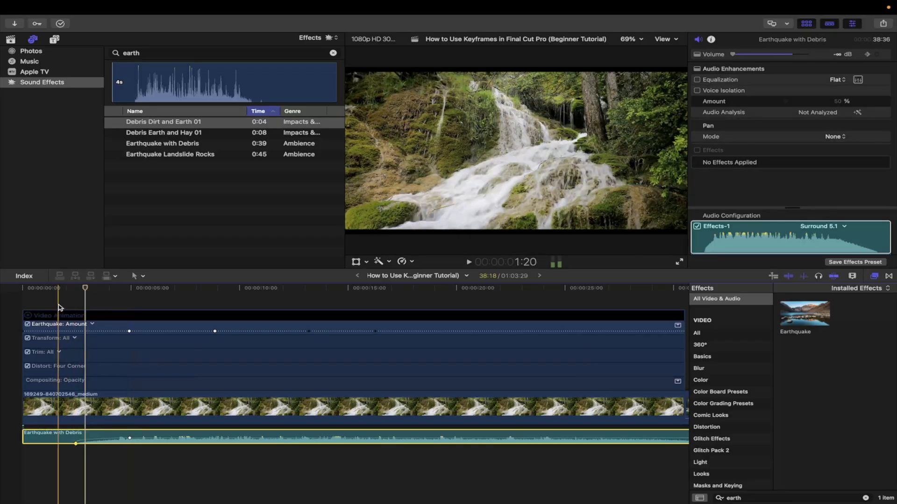
click(23, 303)
key(space)
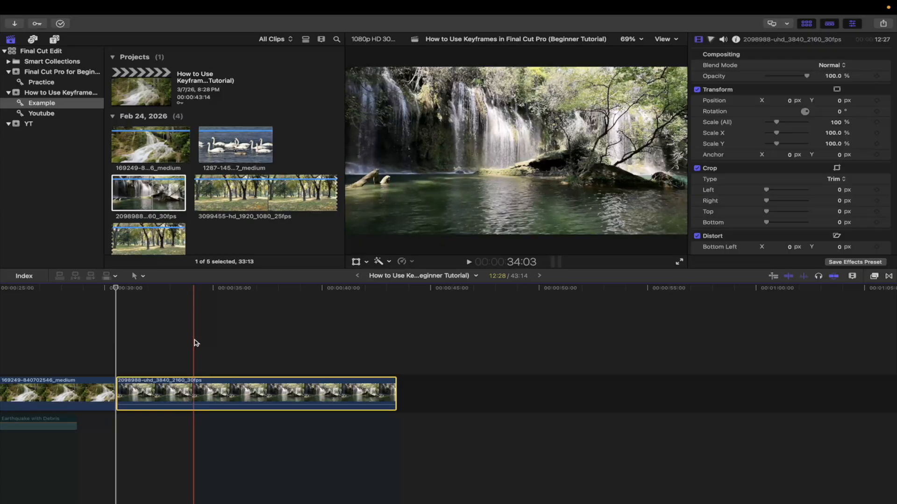
Step: On the second waterfall clip, add a Crop Top keyframe at 36:09 and set Crop Top to 2160 px at 39:26
click(242, 343)
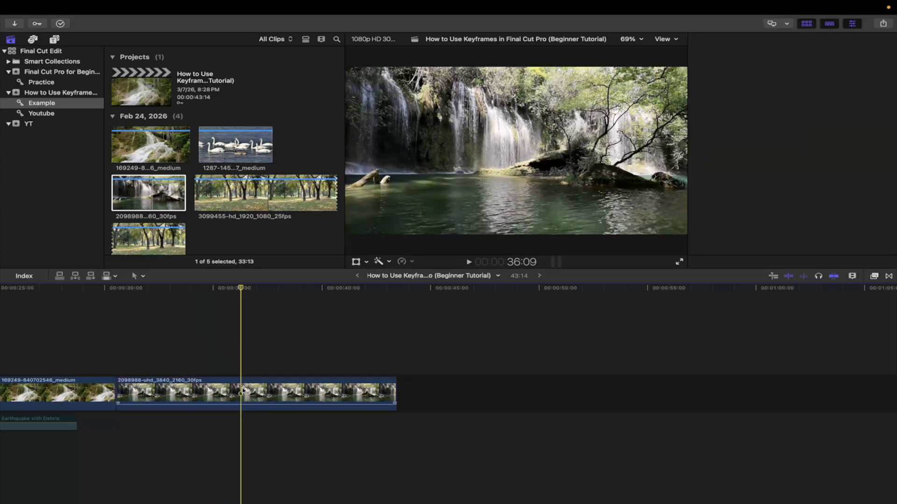
click(242, 392)
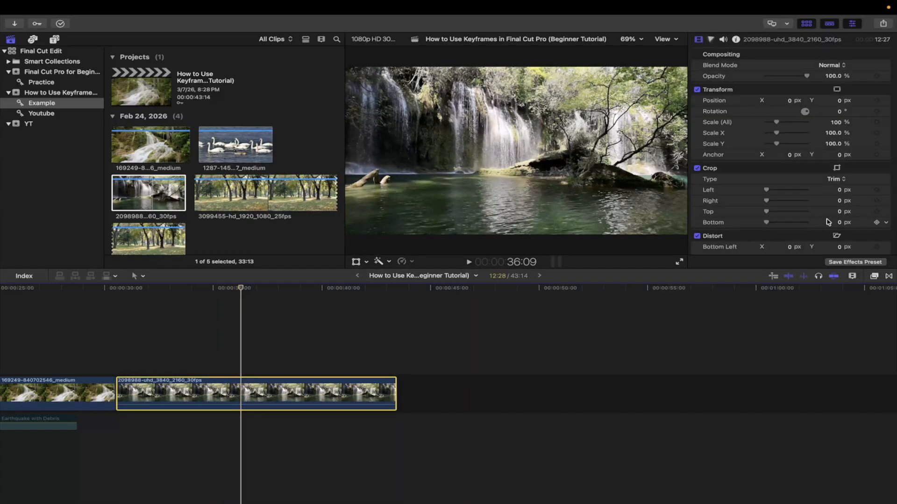
click(876, 212)
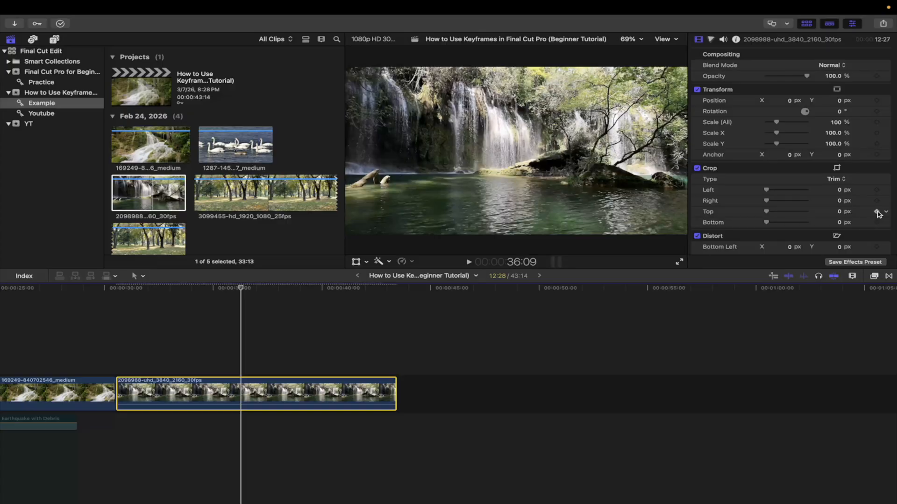
click(319, 356)
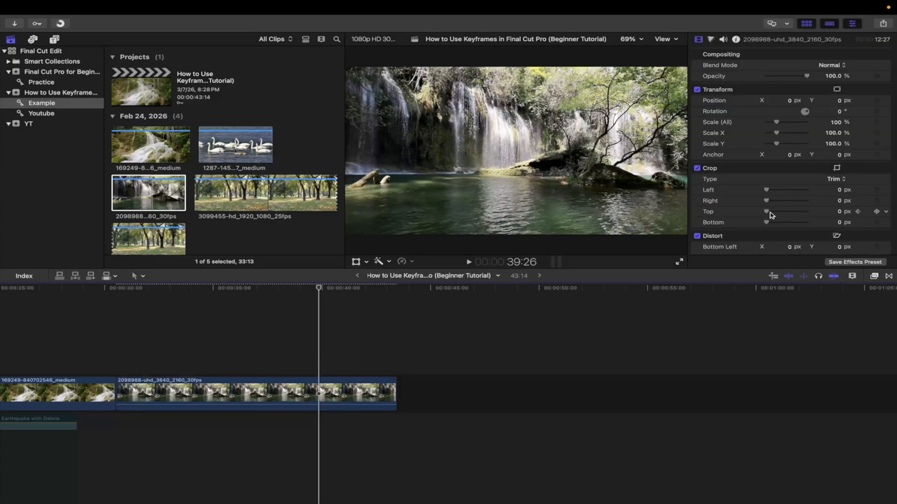
drag(769, 213, 825, 214)
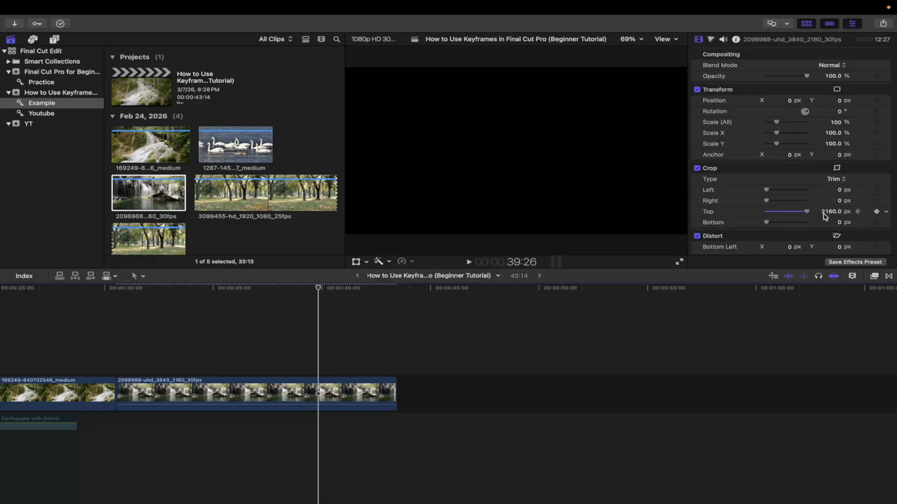
Step: Show the second clip's video animation and preview its Crop keyframes from 30:16
click(183, 386)
right_click(183, 386)
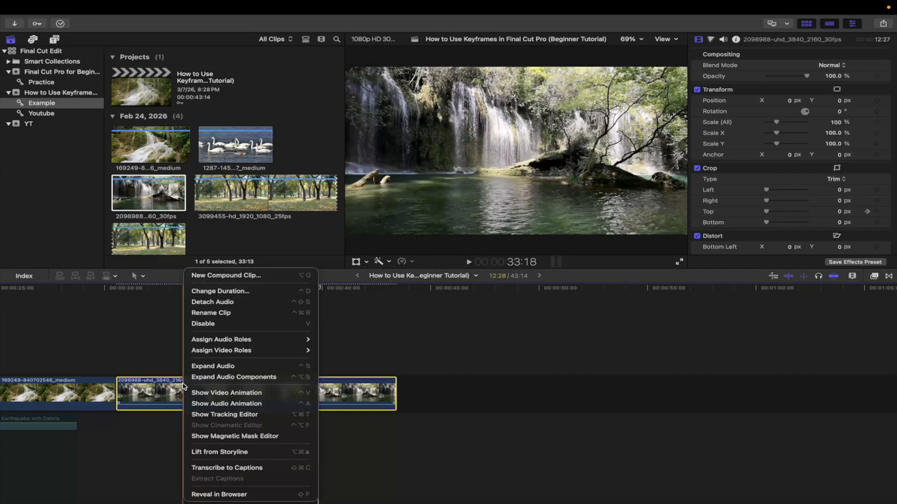
click(210, 396)
click(118, 295)
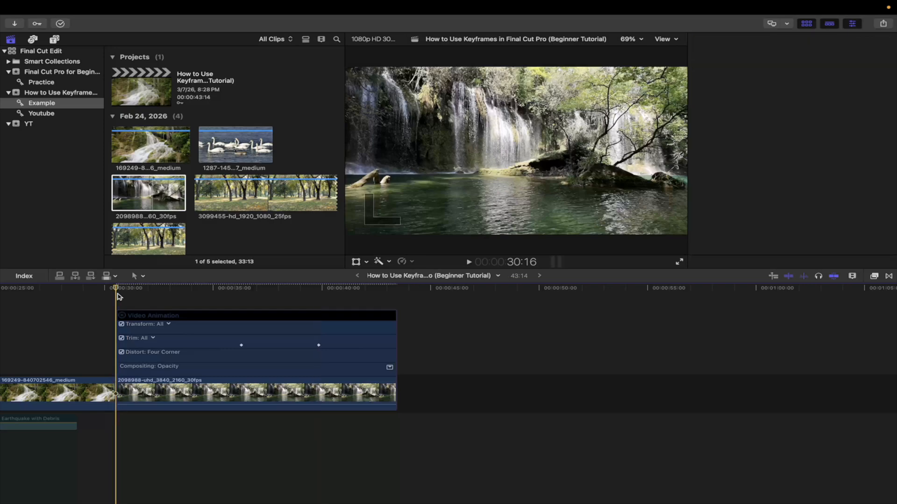
key(space)
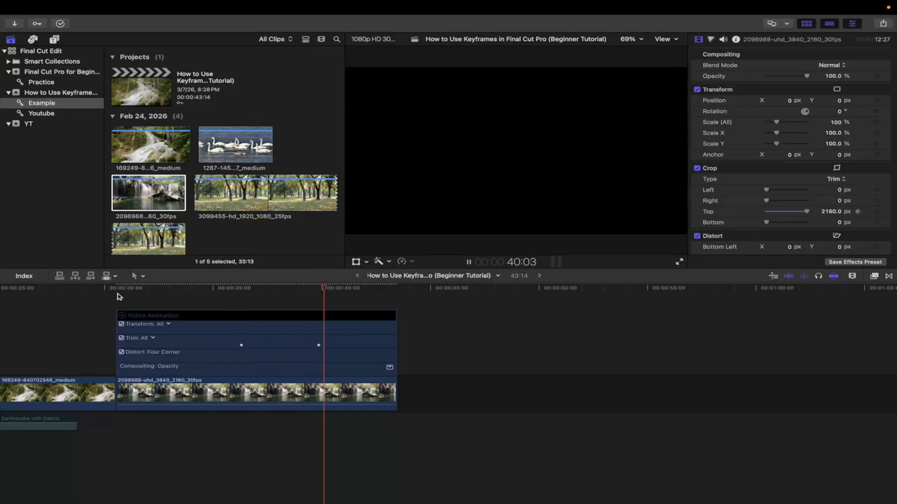
key(space)
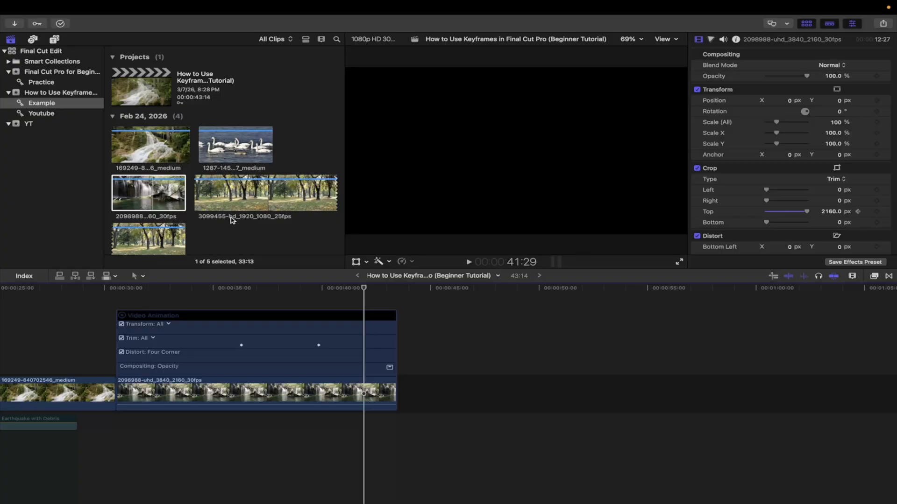
Step: Place the 3099455-hd_1920_1080_25fps park clip beneath the second waterfall clip, starting at about 35 seconds, and preview the crop reveal from 30:16
click(252, 205)
drag(260, 192, 216, 440)
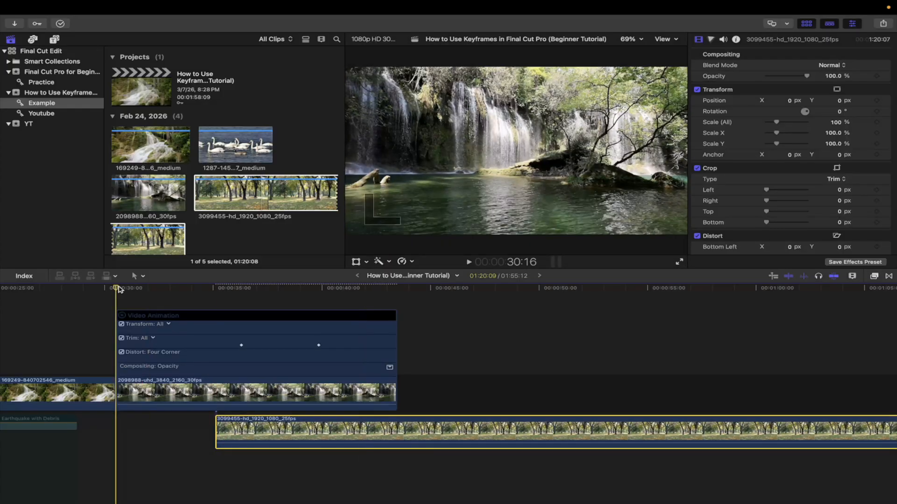
key(space)
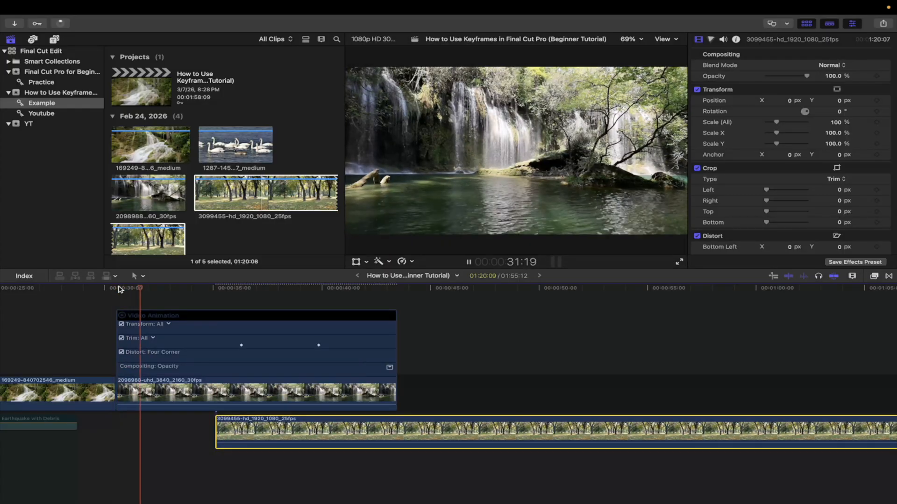